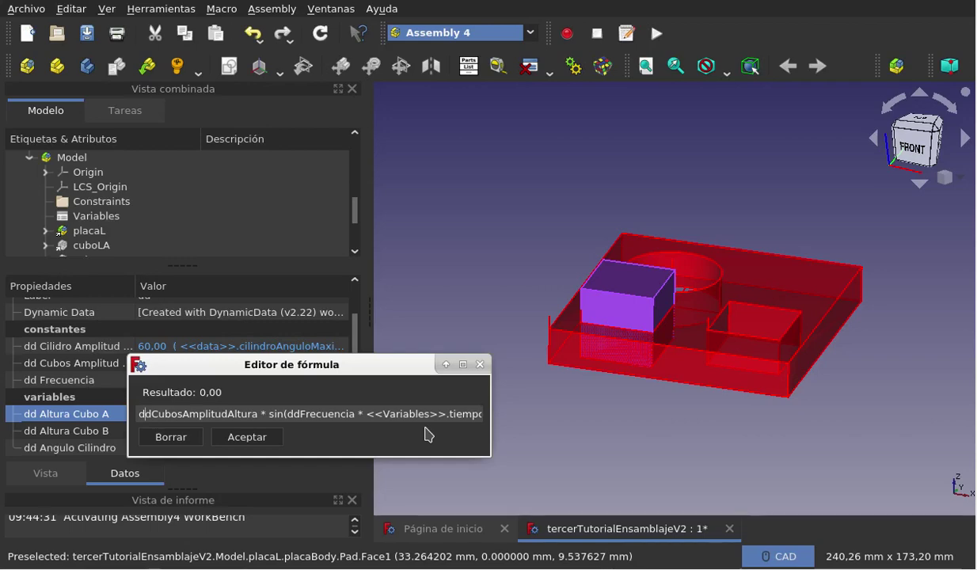
Review the amplitude and ddFrecuencia terms of dd Altura Cubo A's sine formula, then close the editor.
double_click(221, 408)
click(221, 407)
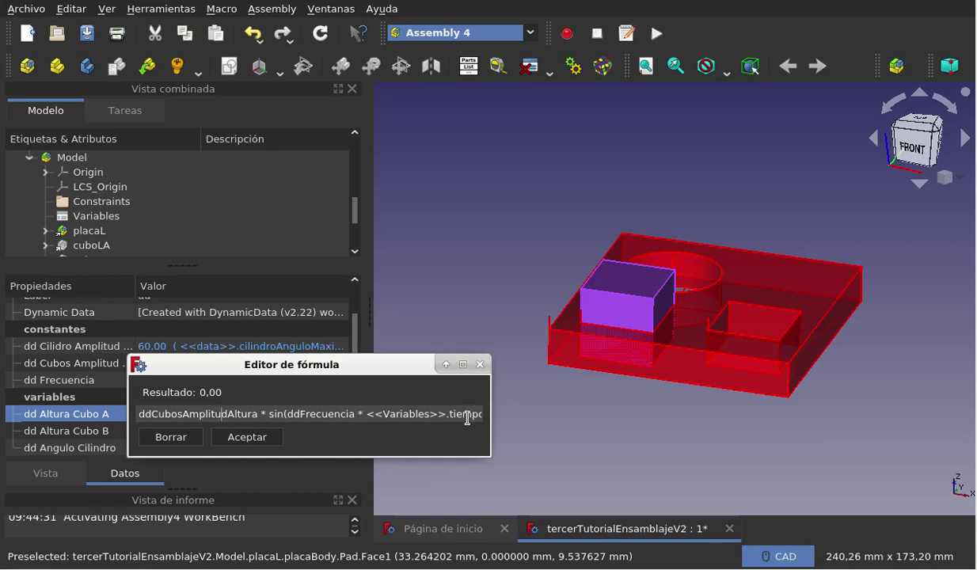
double_click(339, 414)
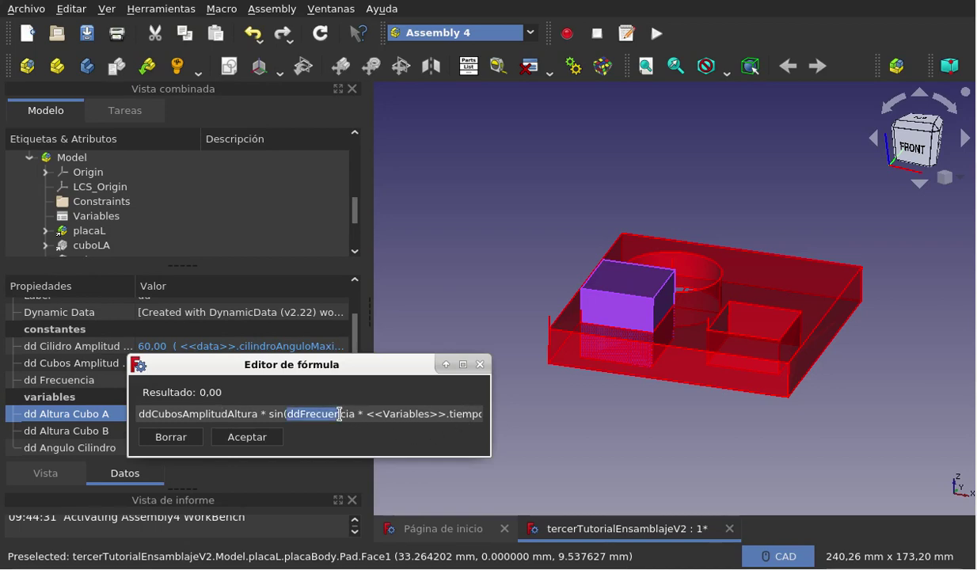
click(341, 414)
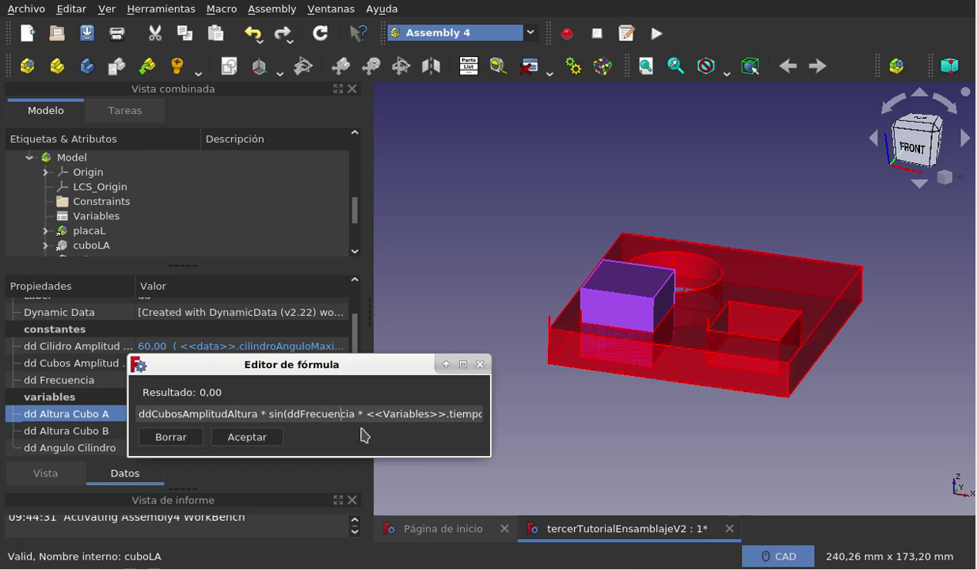
click(236, 441)
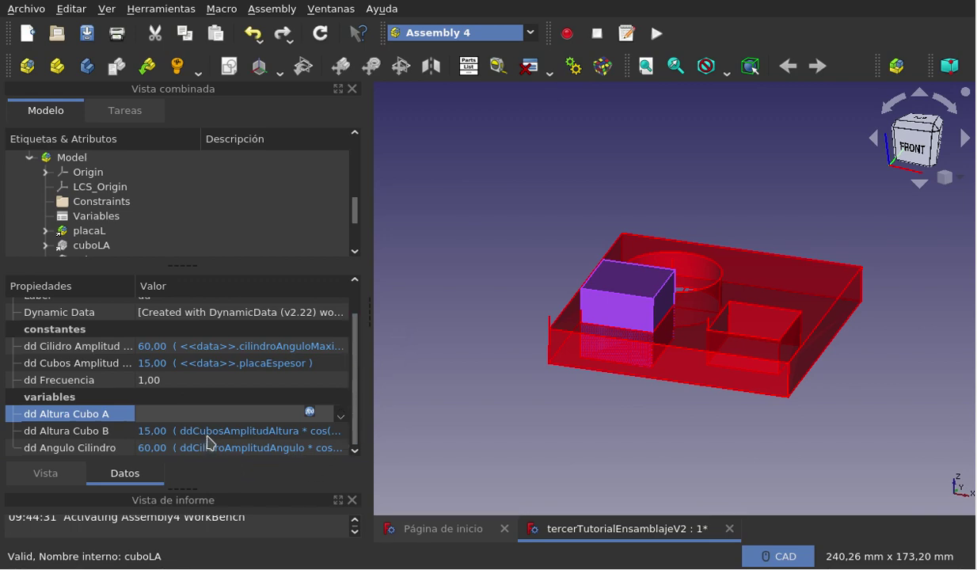
click(309, 412)
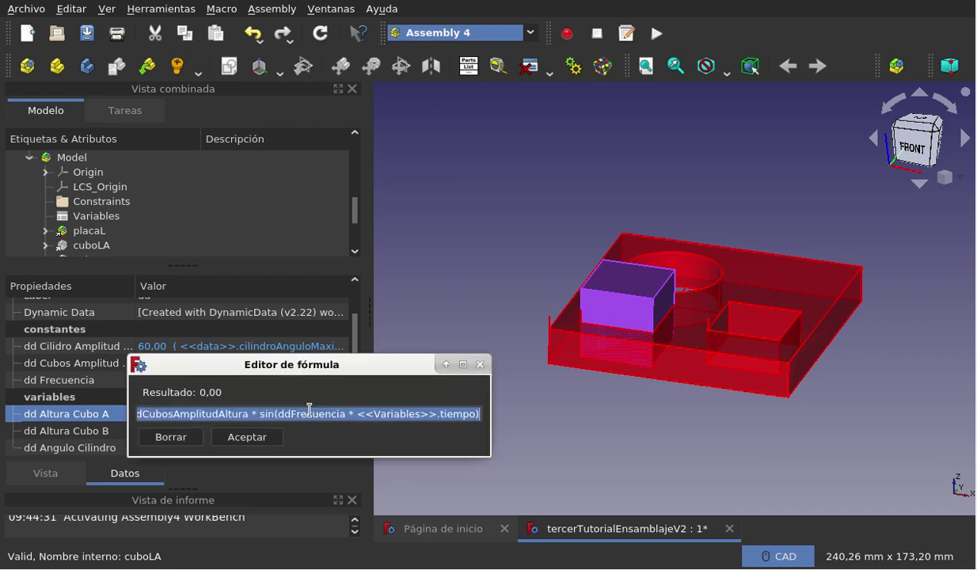
click(264, 413)
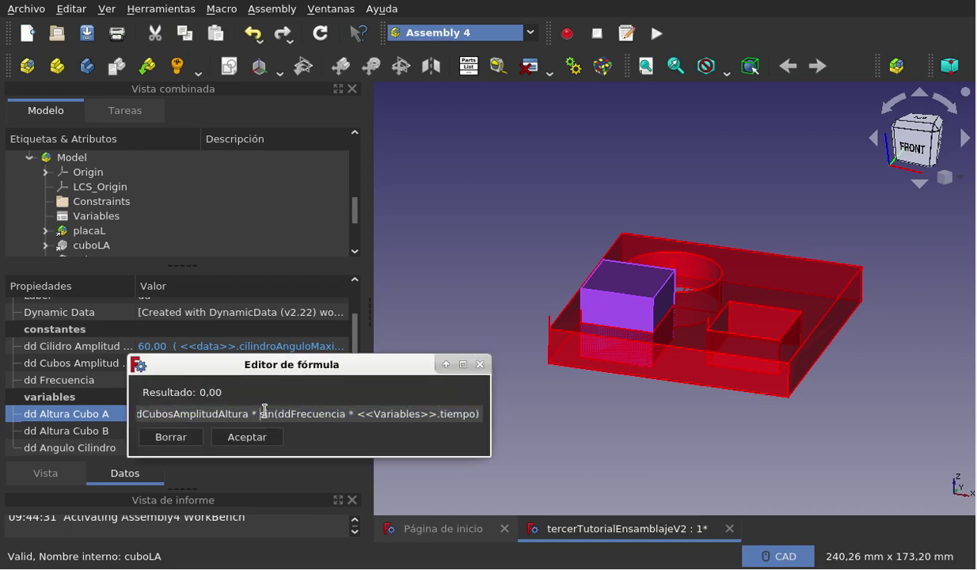
click(480, 364)
click(316, 438)
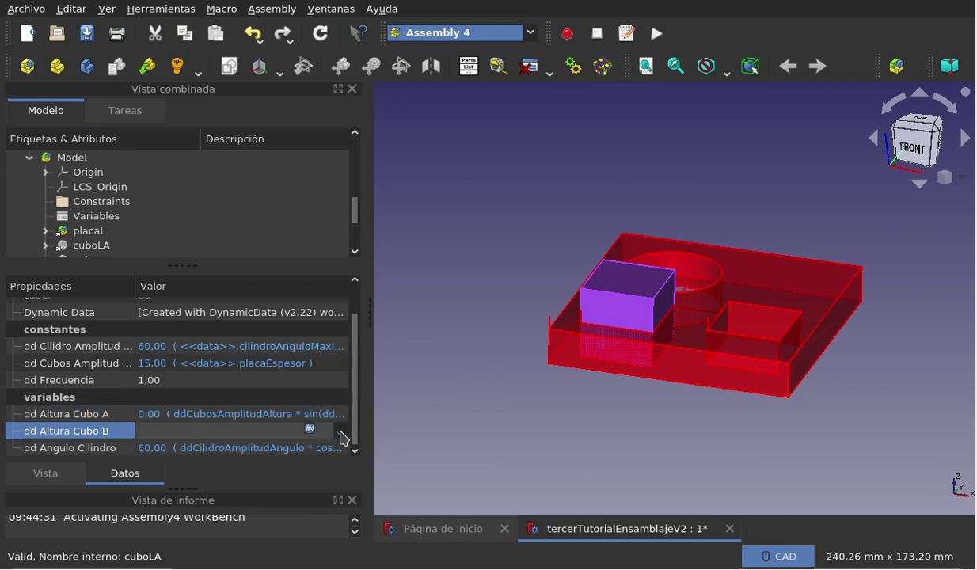
click(310, 428)
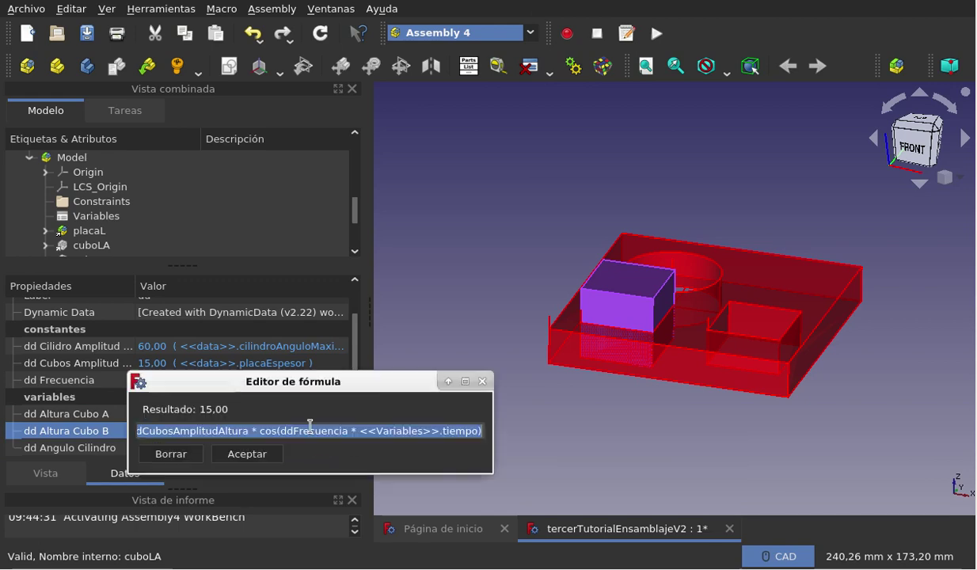
click(266, 428)
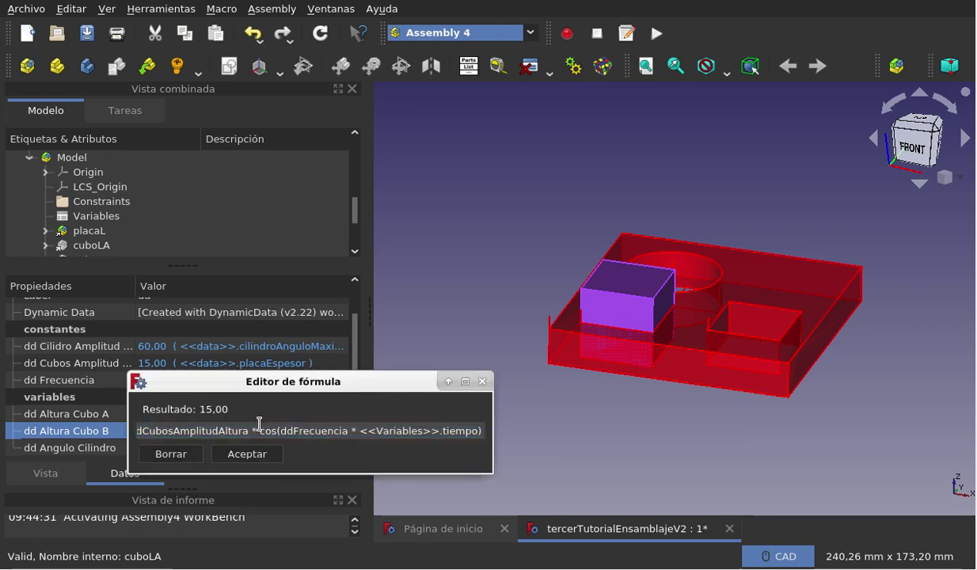
key(Right)
key(Right)
key(Right)
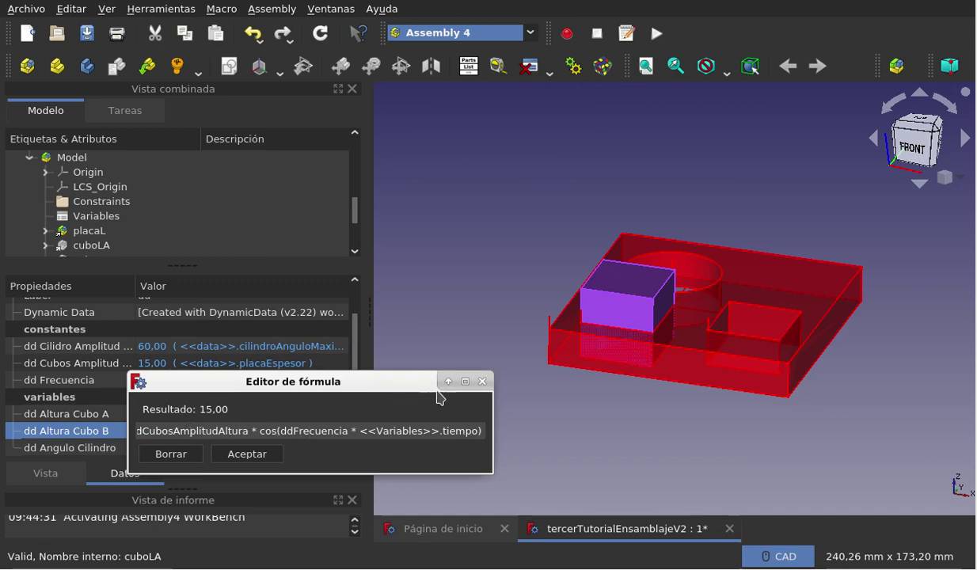
click(461, 364)
Select dd and widen the property-name column so its constant and variable names show in full.
scroll(140, 230, up, 2)
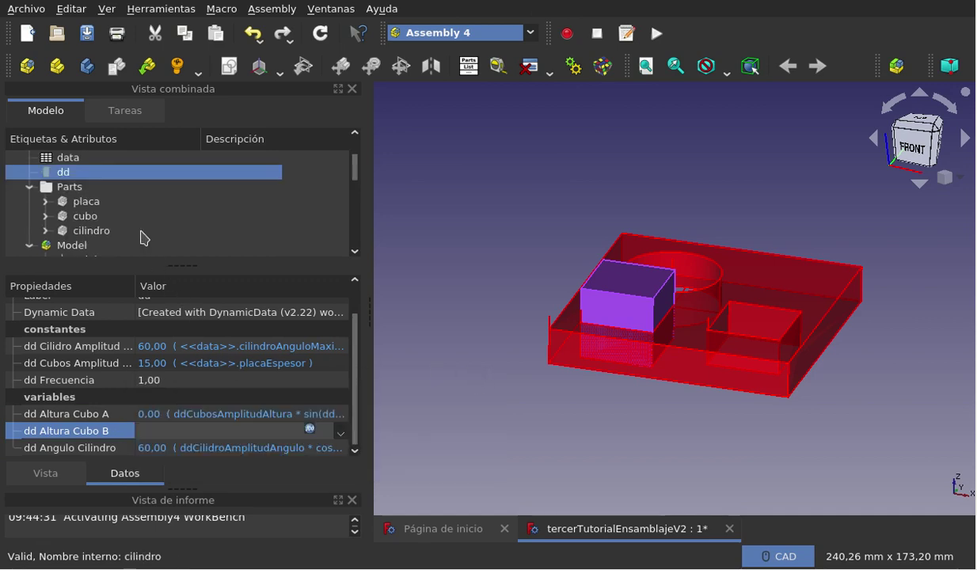
click(84, 172)
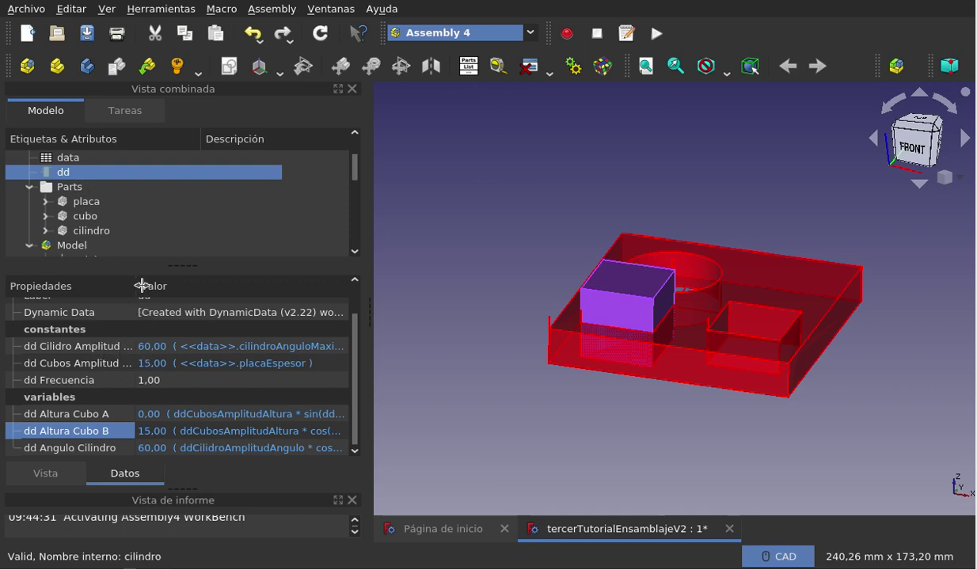
drag(136, 286, 165, 286)
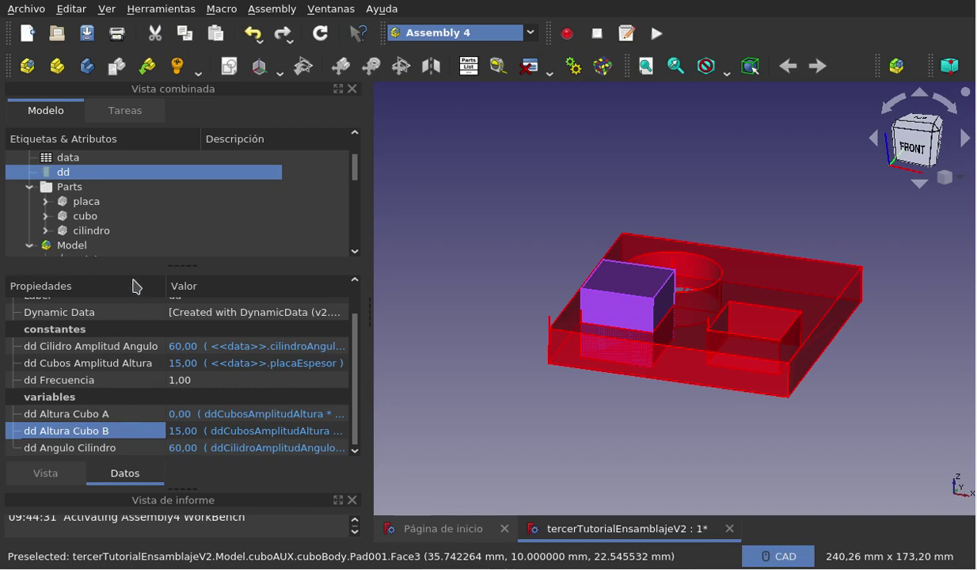
scroll(109, 229, down, 1)
scroll(108, 226, down, 1)
scroll(105, 214, down, 1)
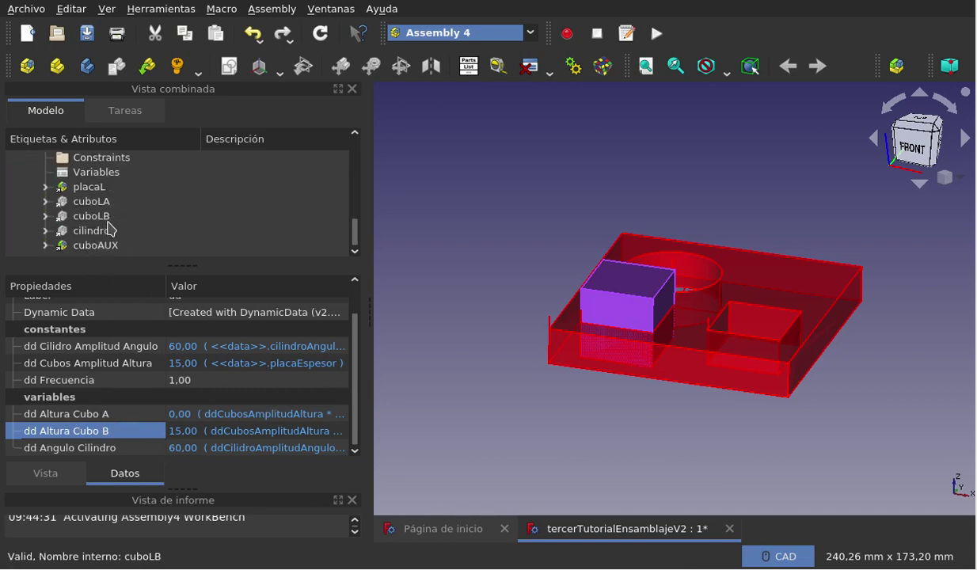
Compare dd's variables with cuboLA's properties, ending with cuboLA's placement shown.
click(100, 204)
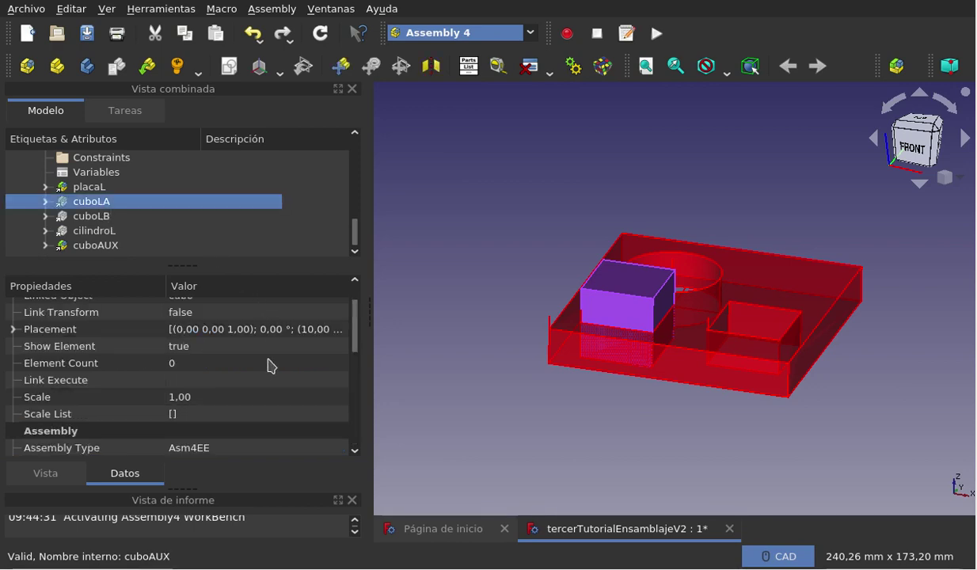
scroll(241, 254, up, 3)
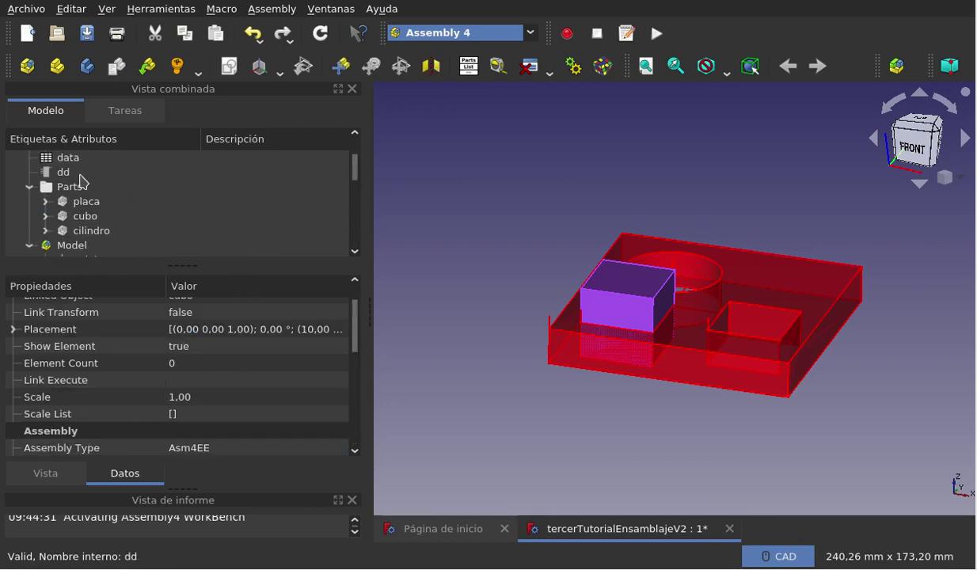
click(77, 172)
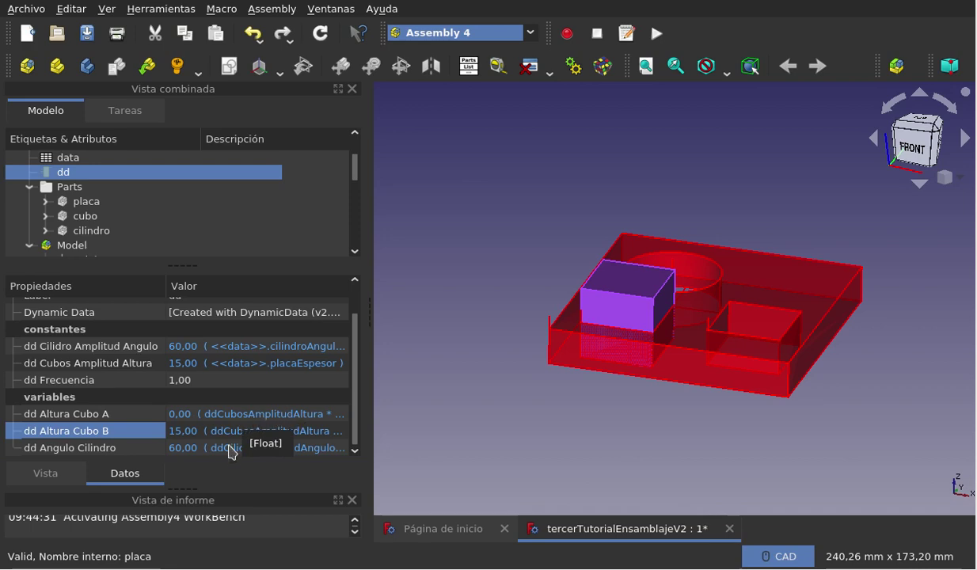
scroll(127, 235, down, 2)
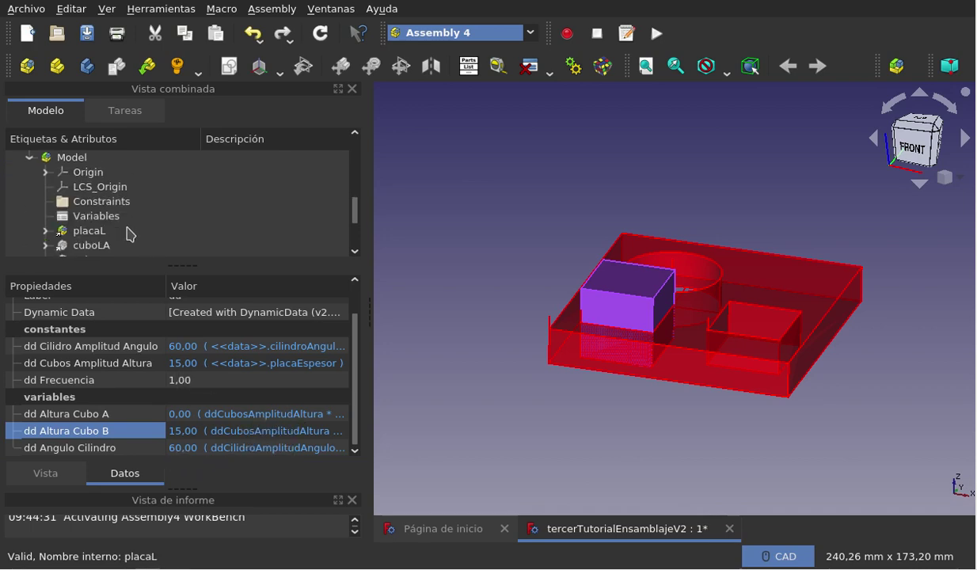
scroll(123, 239, down, 1)
click(104, 204)
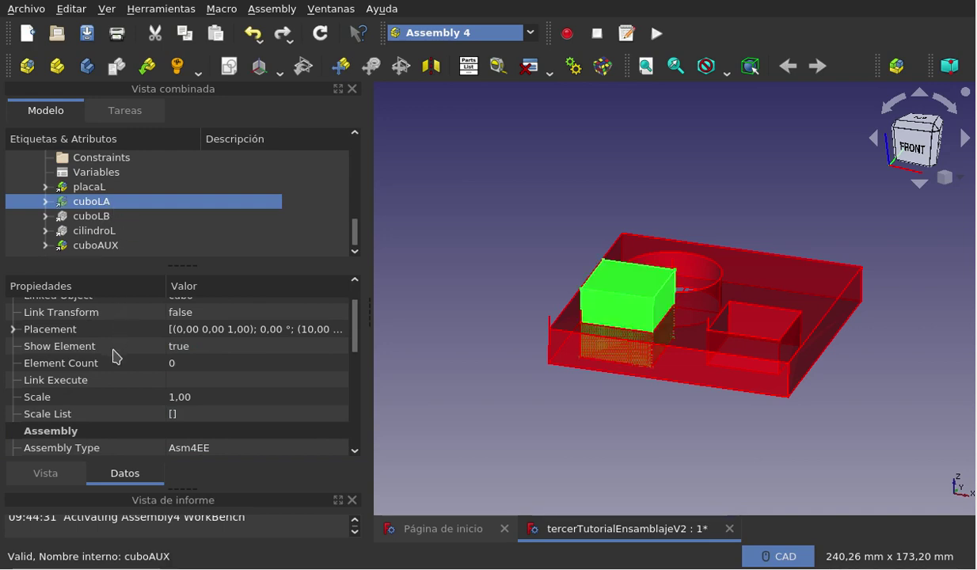
Correct cuboLA's Posición z formula to <<dd>>.ddAlturaCuboA.
click(14, 329)
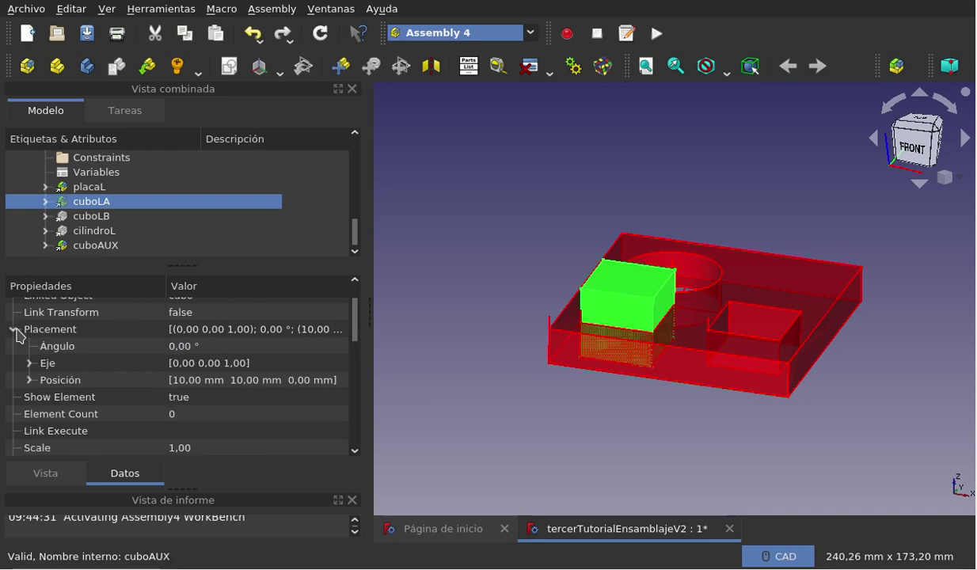
click(29, 381)
click(267, 432)
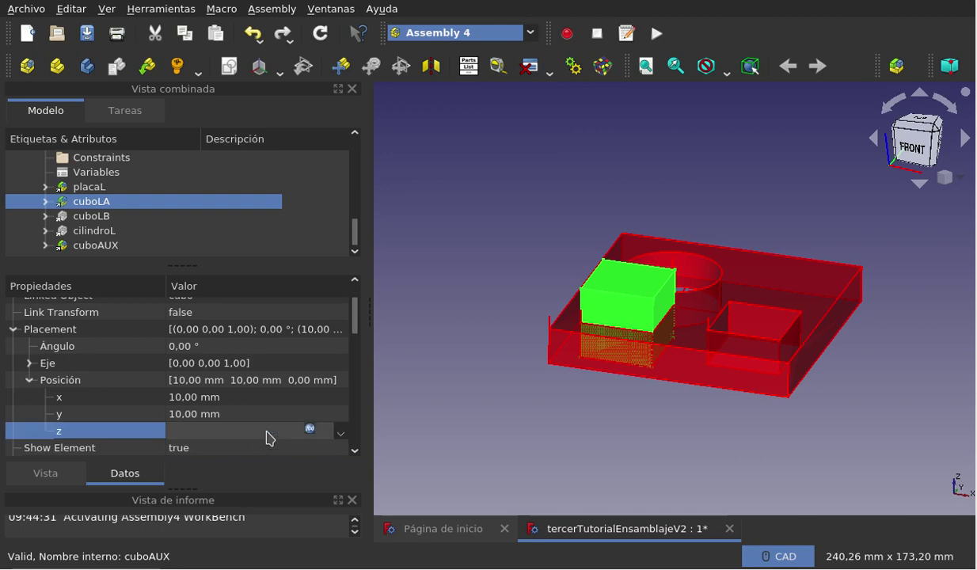
click(309, 429)
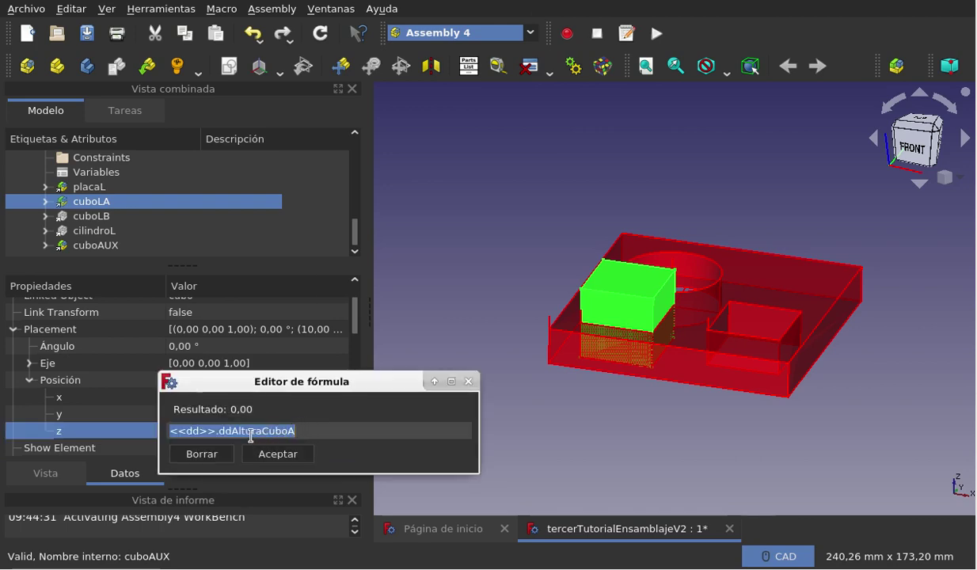
click(224, 432)
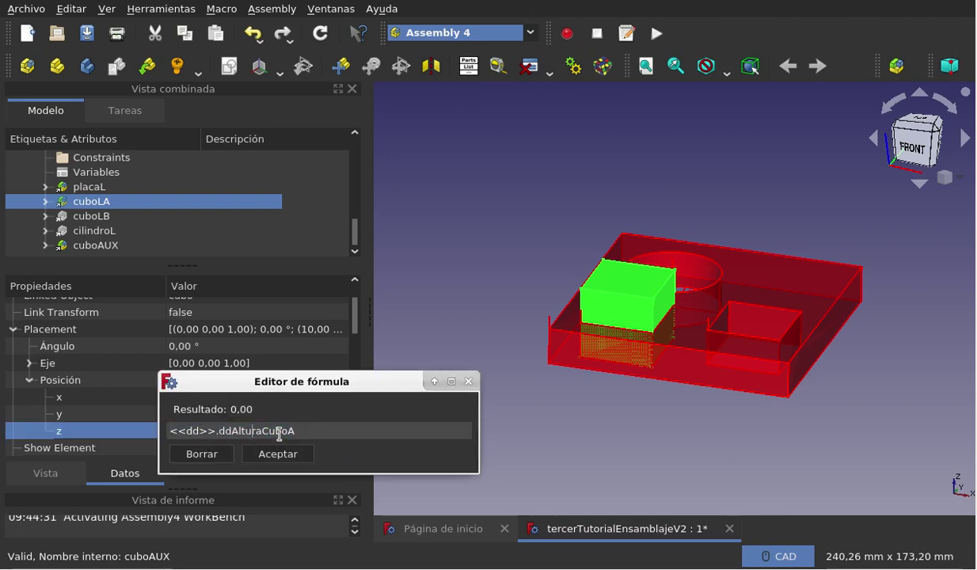
text(d)
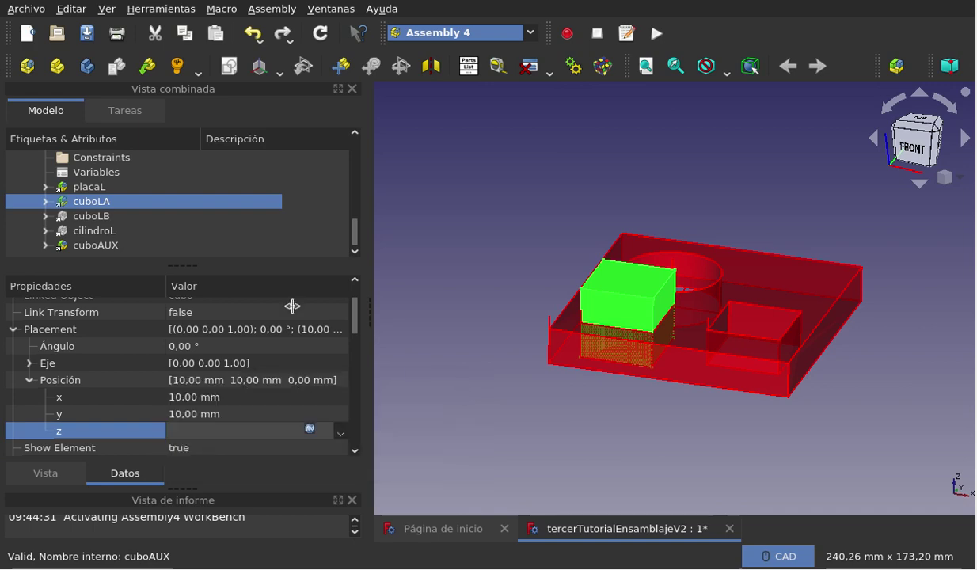
click(468, 381)
Check cuboLB's z formula <<dd>>.ddAlturaCuboB (15,00), then bring up cilindroL's placement.
click(109, 216)
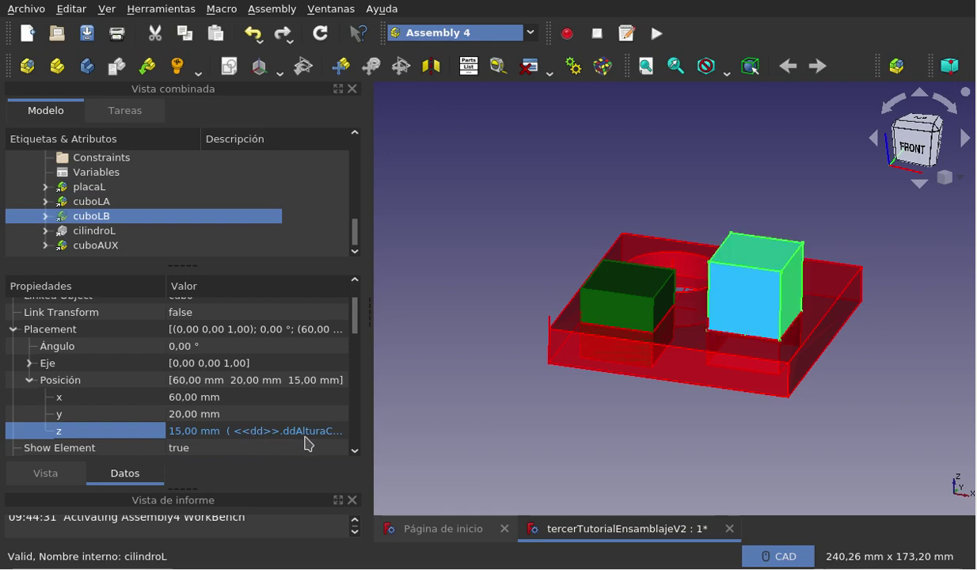
click(301, 431)
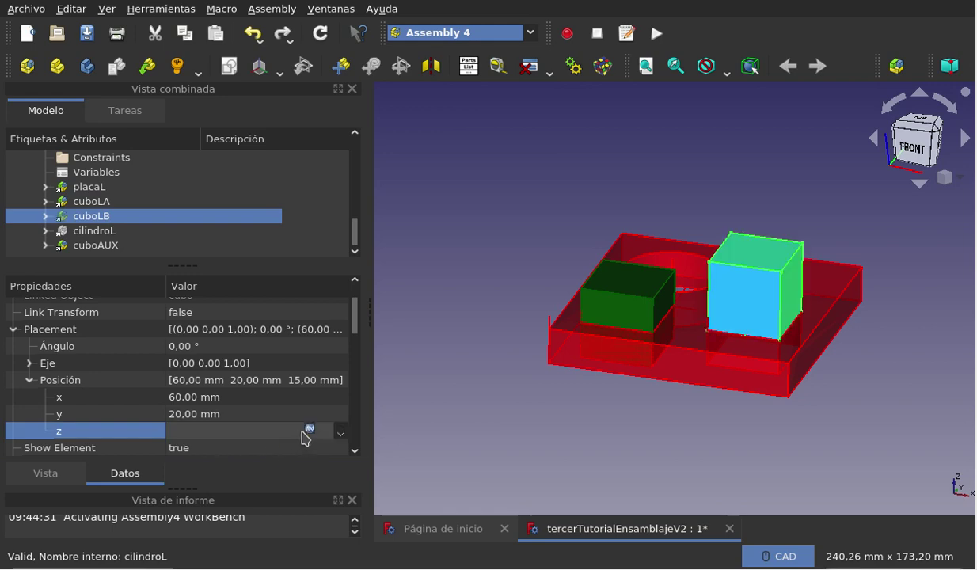
click(312, 431)
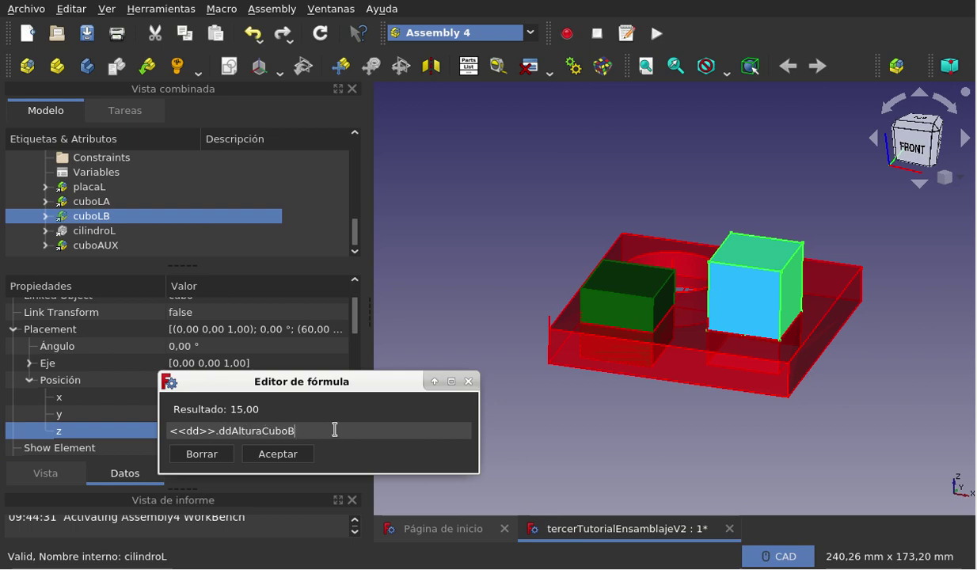
click(467, 382)
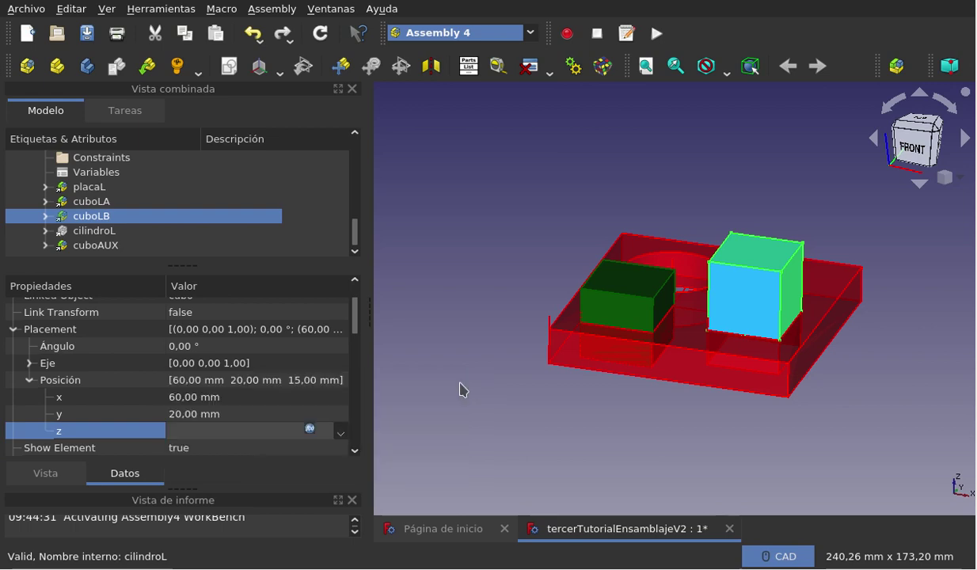
click(127, 230)
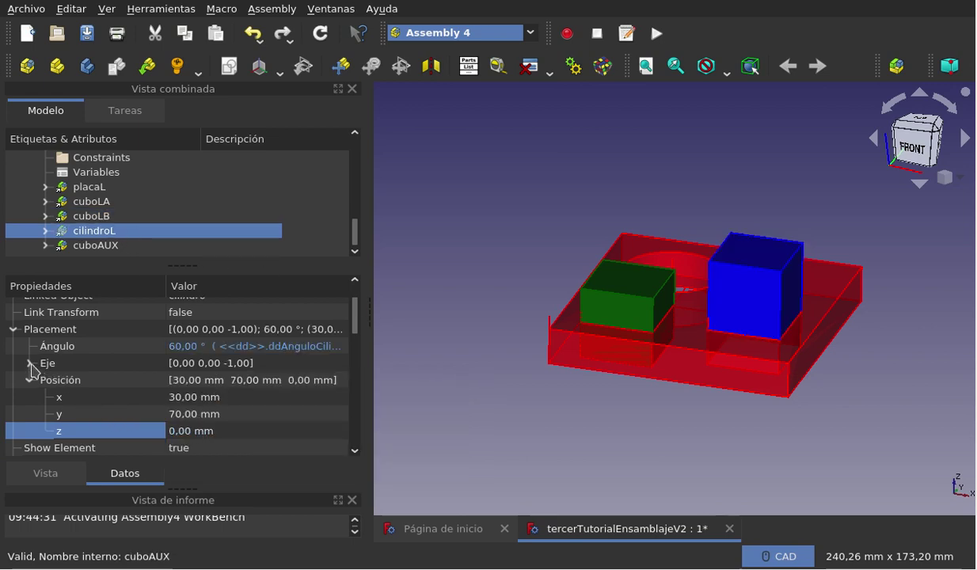
Inspect cilindroL's Ángulo formula, driven by <<dd>>.ddAnguloCilindro at 60°.
click(206, 351)
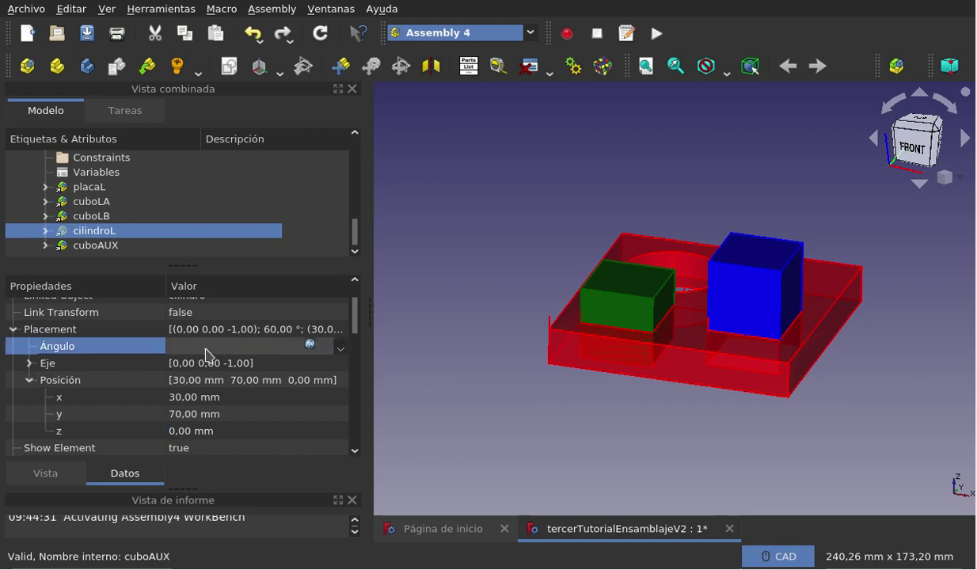
click(309, 346)
click(326, 346)
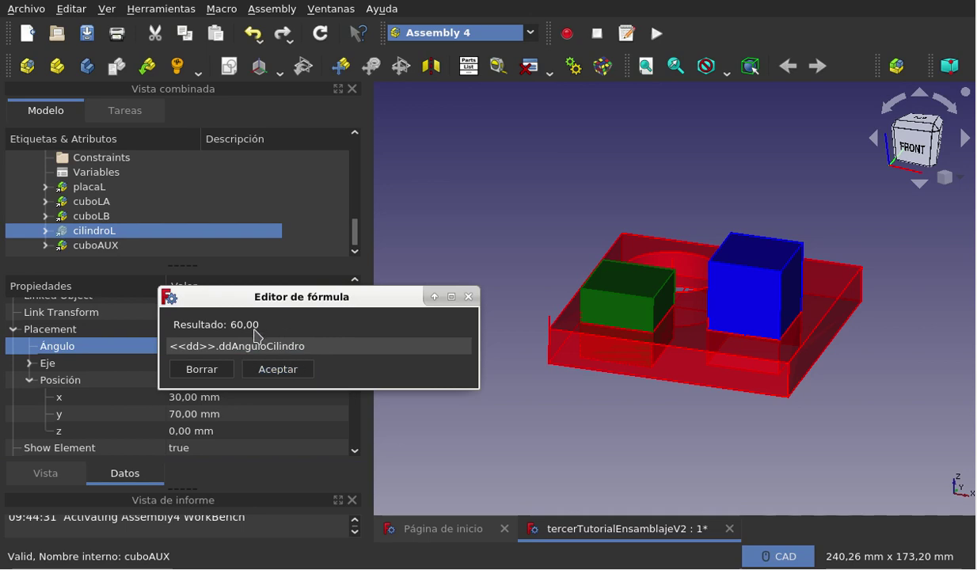
click(468, 299)
Toggle the standalone cilindro part's visibility with Space and collapse the Parts folder.
scroll(245, 246, up, 1)
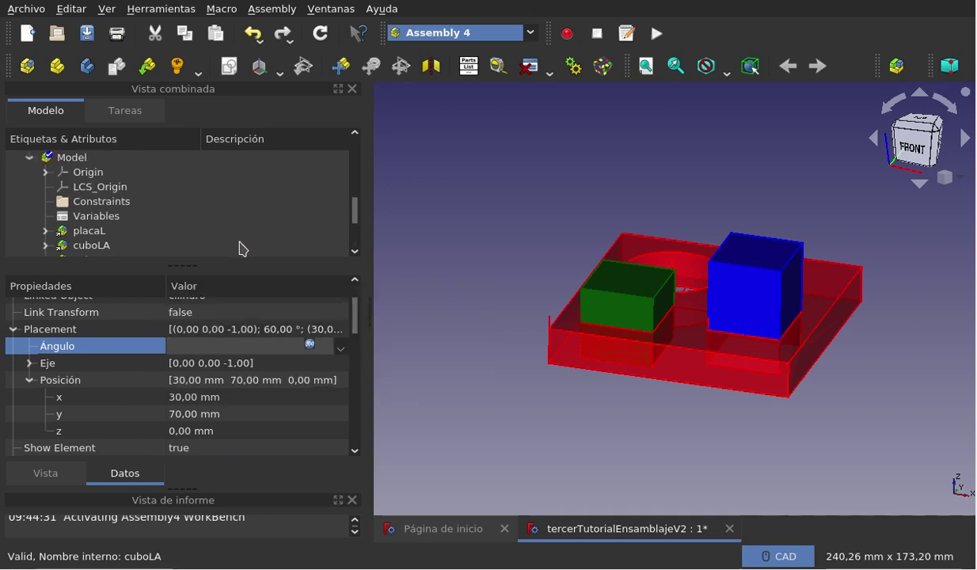
scroll(240, 247, up, 1)
scroll(238, 247, up, 1)
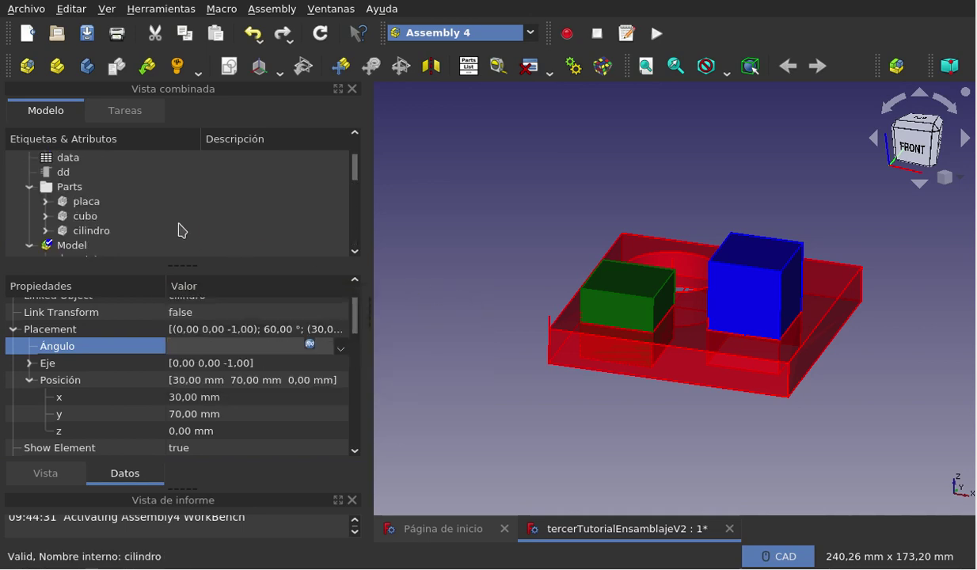
click(103, 230)
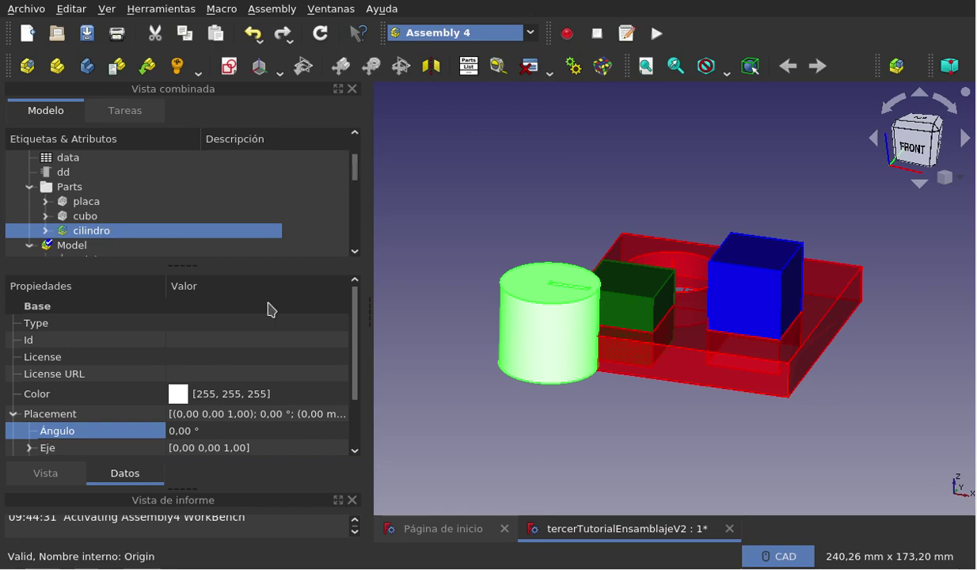
key(space)
click(29, 187)
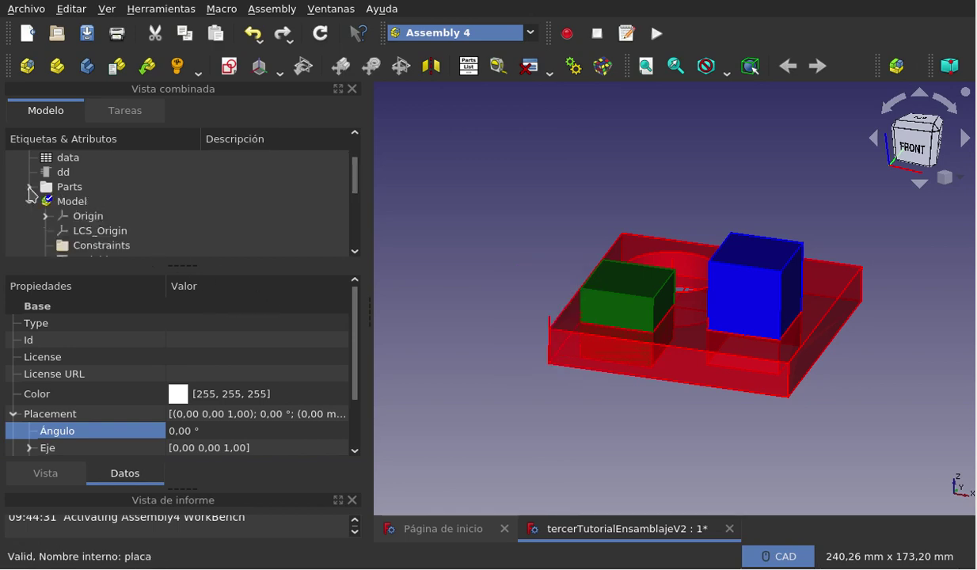
Reselect cilindroL and confirm its angle formula <<dd>>.ddAnguloCilindro still evaluates to 60.
scroll(115, 247, down, 2)
click(110, 229)
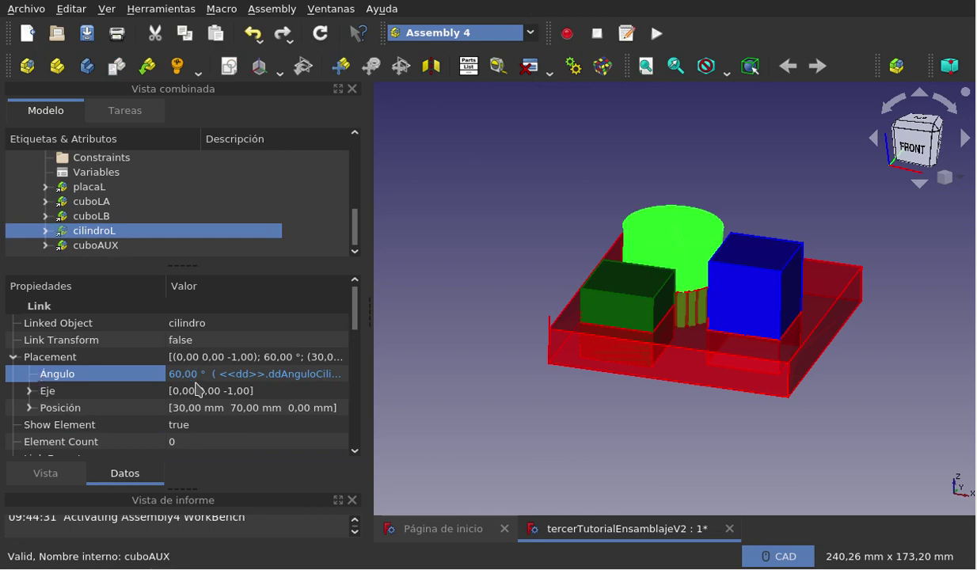
click(260, 375)
click(312, 373)
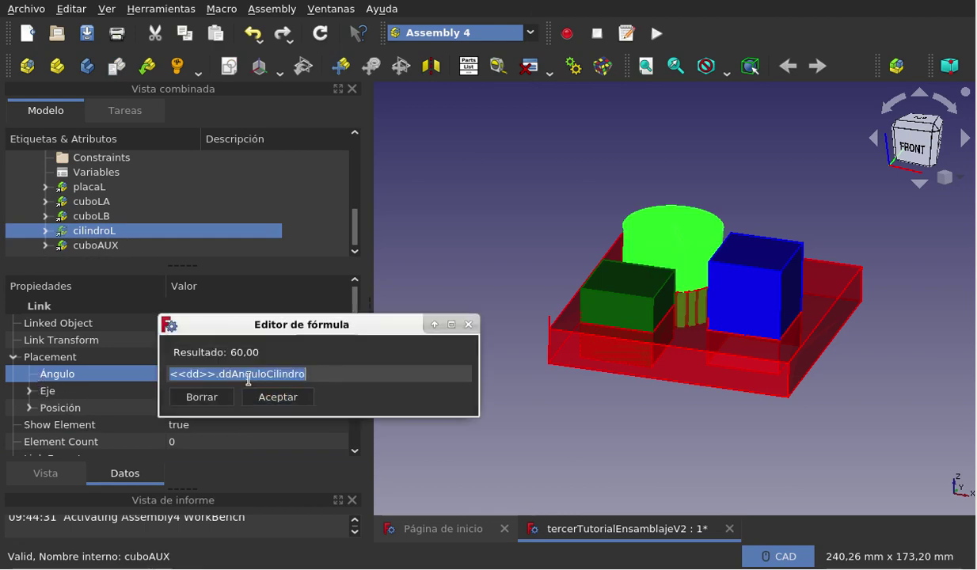
click(257, 374)
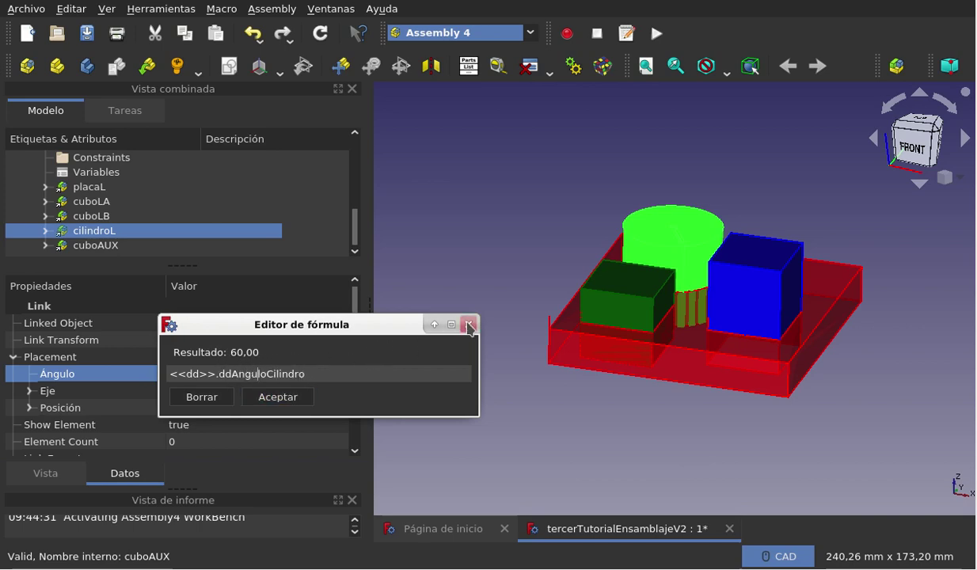
click(468, 326)
scroll(194, 247, up, 1)
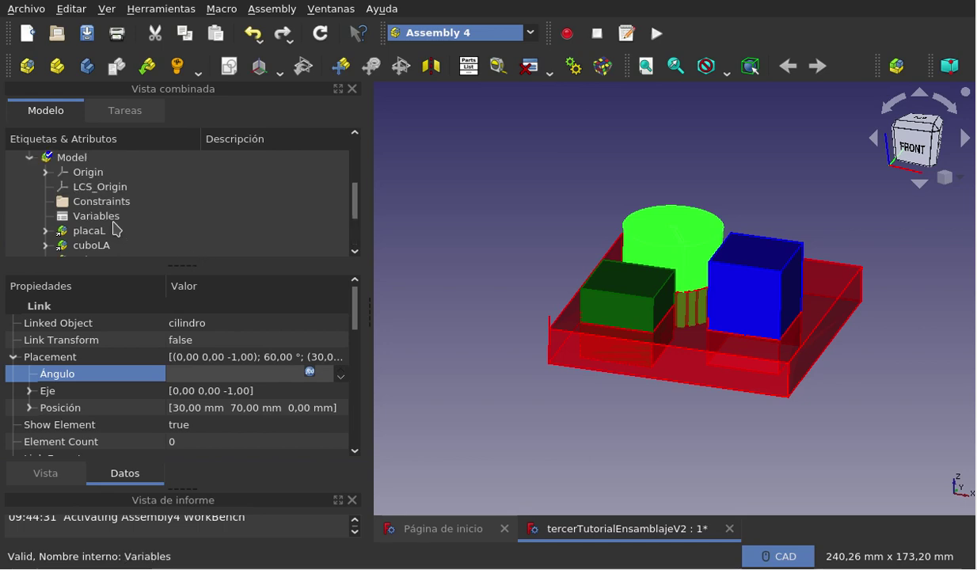
Review dd Angulo Cilindro's formula, ddCilidroAmplitudAngulo * cos(ddFrecuencia * <<Variables>>.tiempo), without changing it.
scroll(97, 200, up, 1)
scroll(71, 201, up, 1)
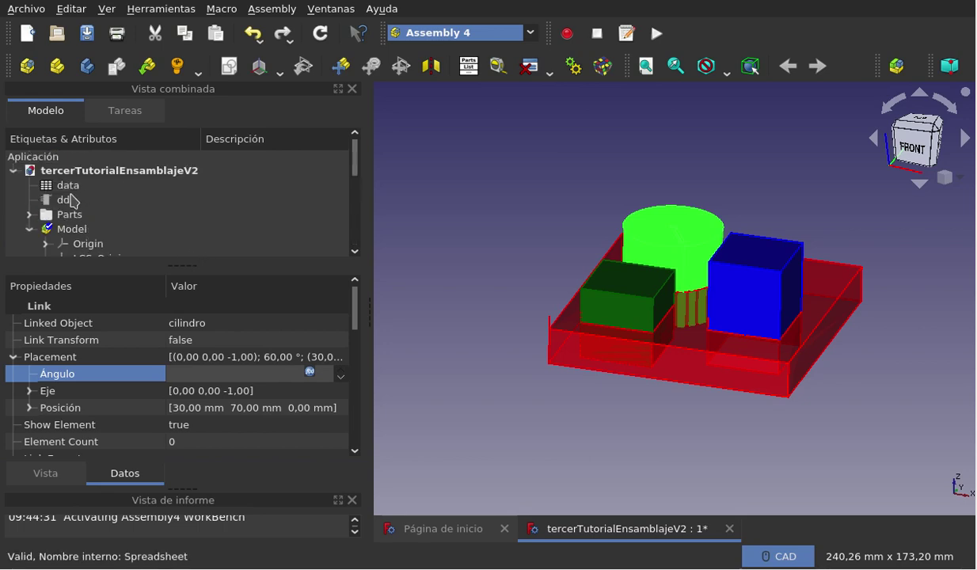
click(63, 200)
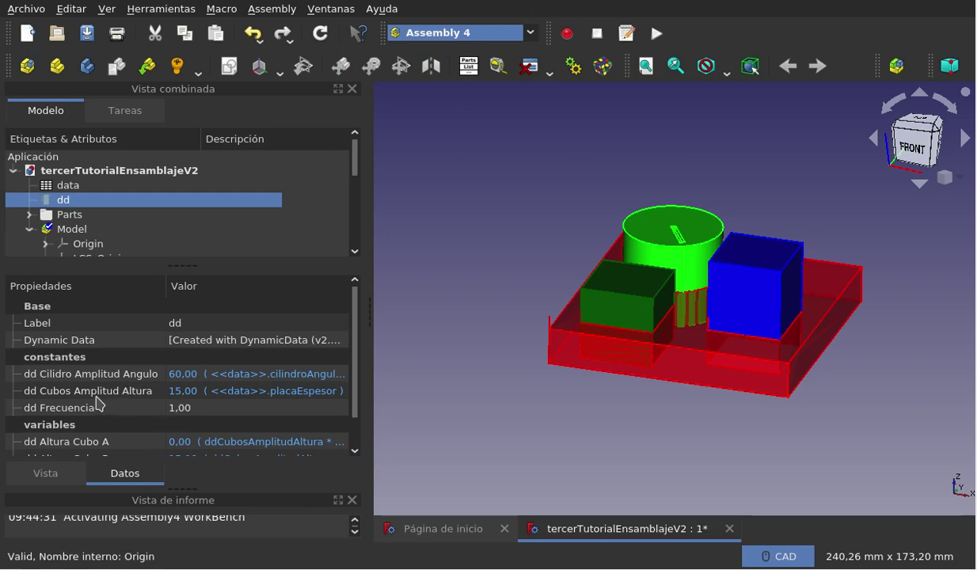
scroll(98, 408, down, 1)
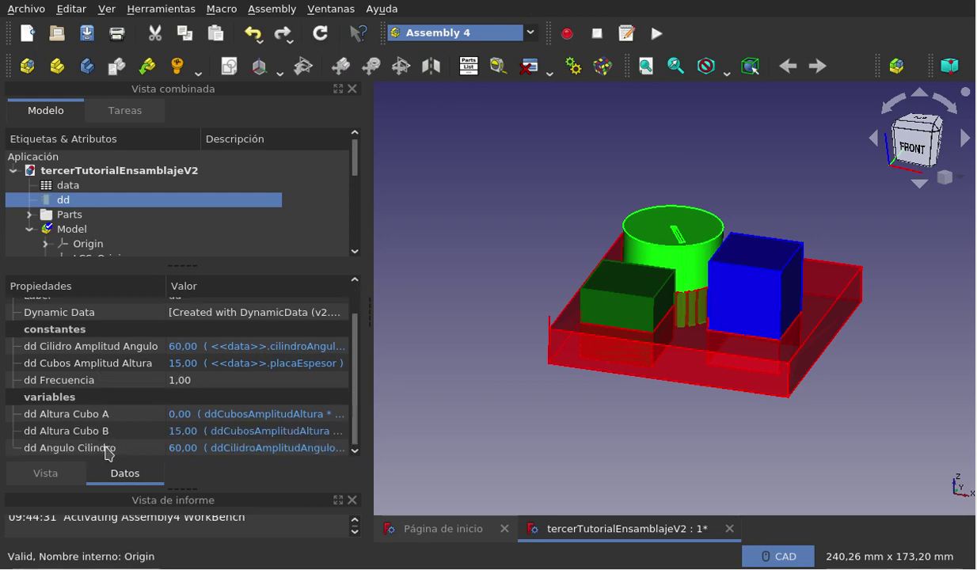
click(262, 449)
click(311, 448)
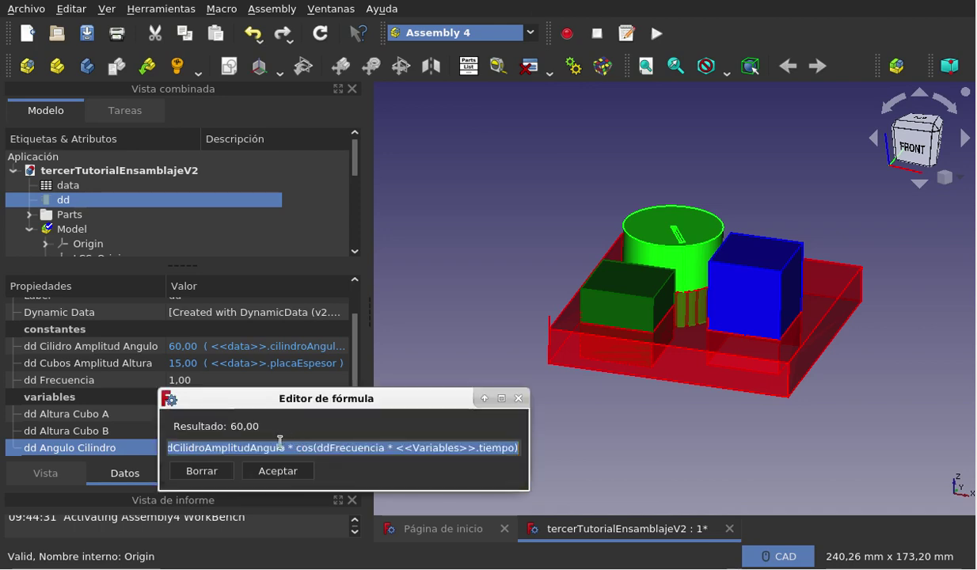
click(255, 448)
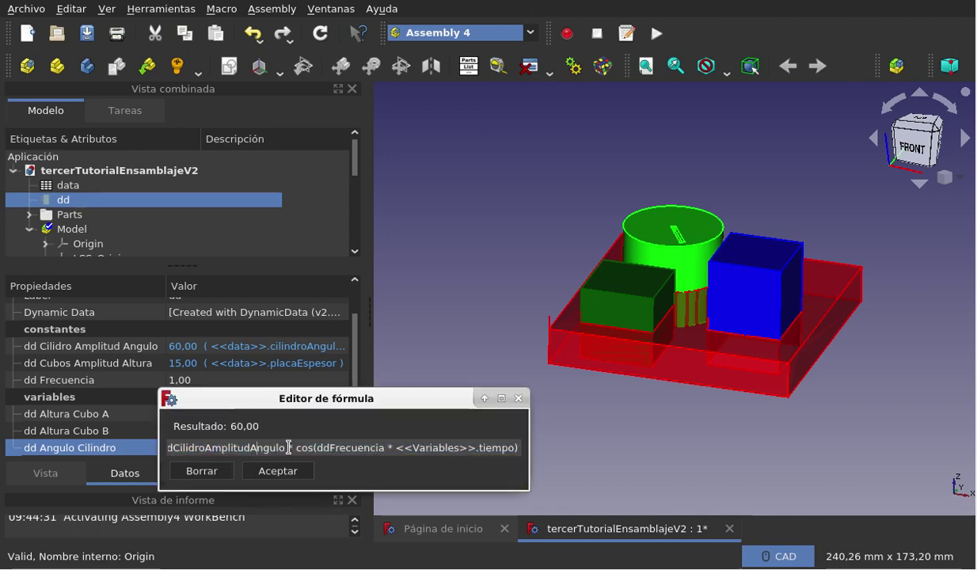
double_click(288, 448)
click(247, 449)
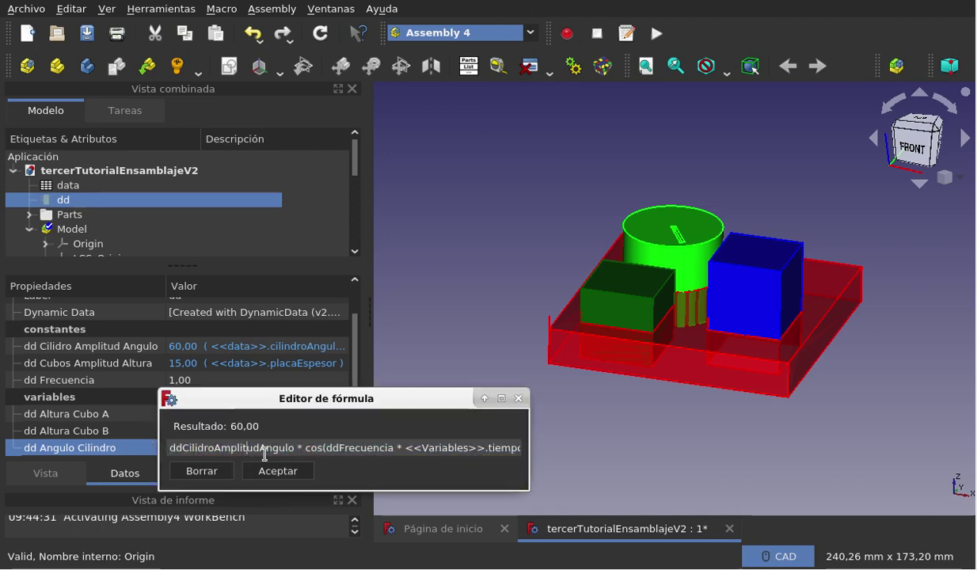
drag(327, 450, 505, 450)
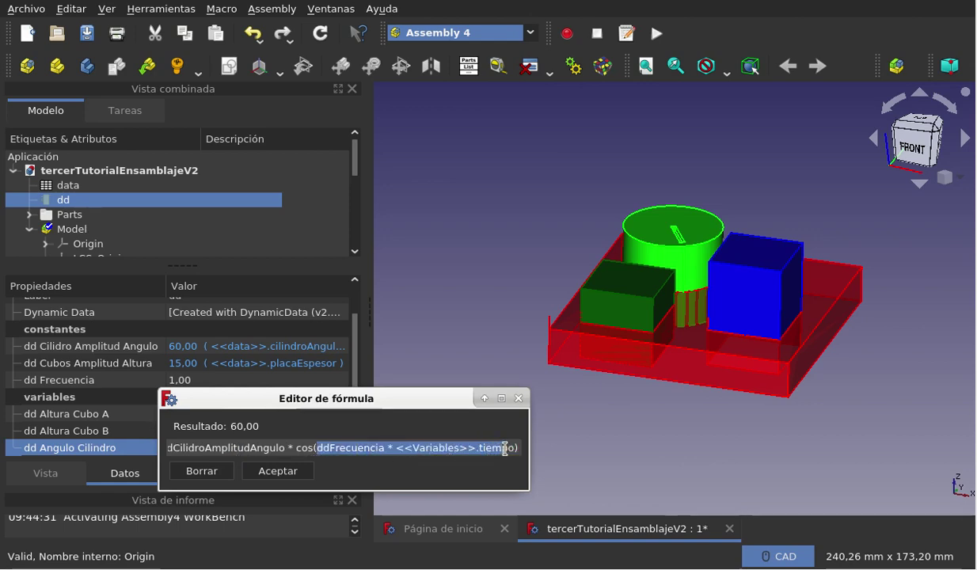
click(519, 398)
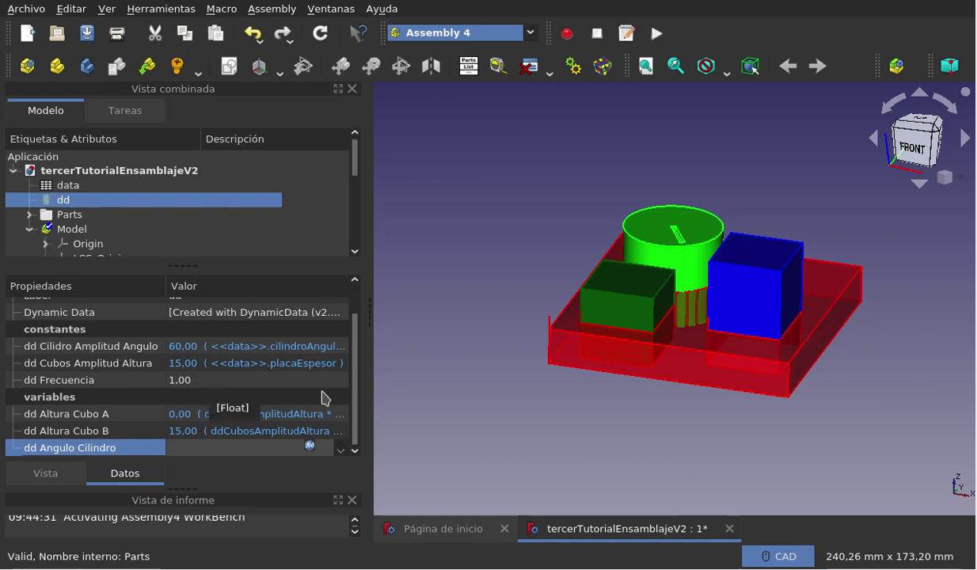
Select cuboAUX and bring up the Animate Assembly settings.
scroll(139, 234, down, 1)
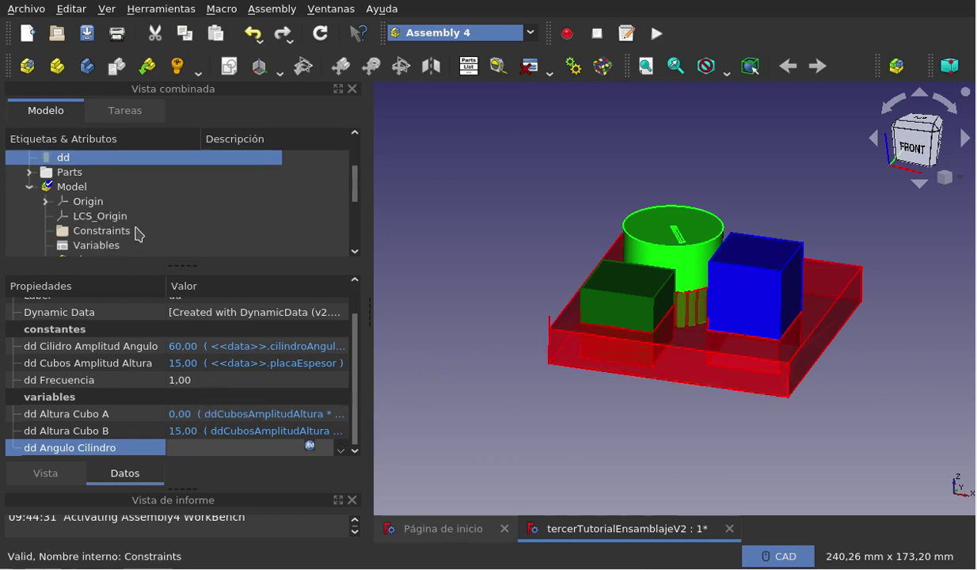
scroll(139, 234, down, 1)
scroll(138, 232, down, 1)
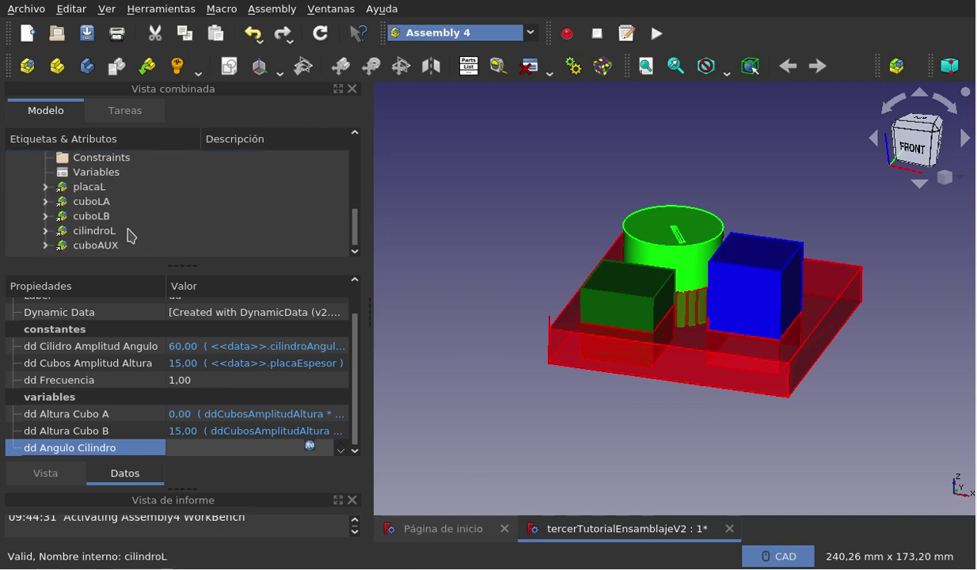
click(122, 250)
scroll(139, 237, up, 1)
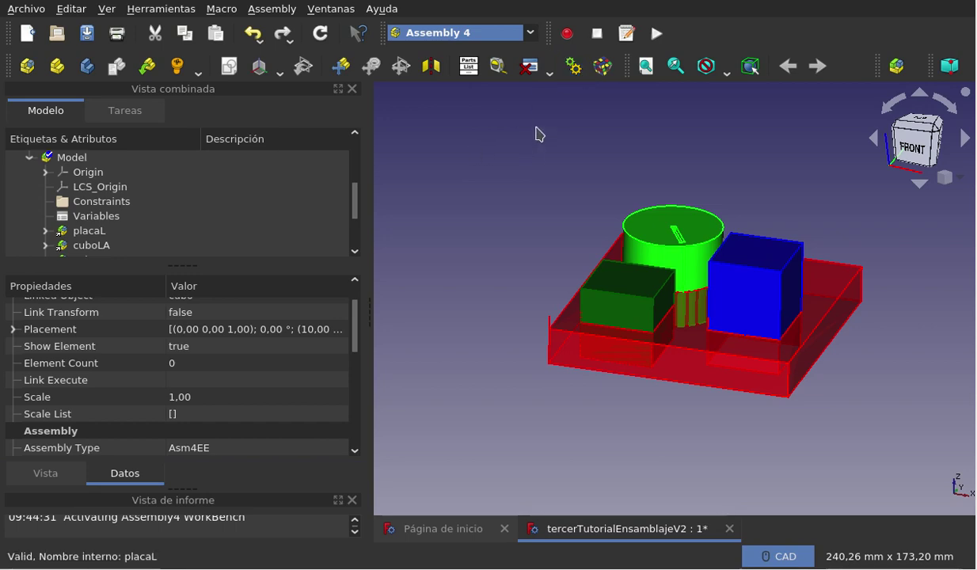
click(575, 70)
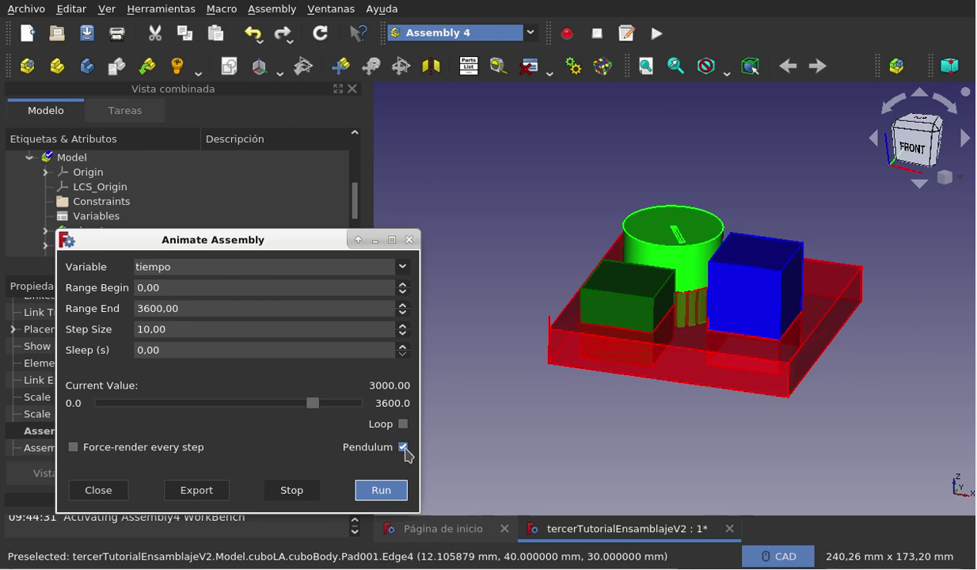
Run the tiempo animation from 0 to 3600 in steps of 10.
click(383, 492)
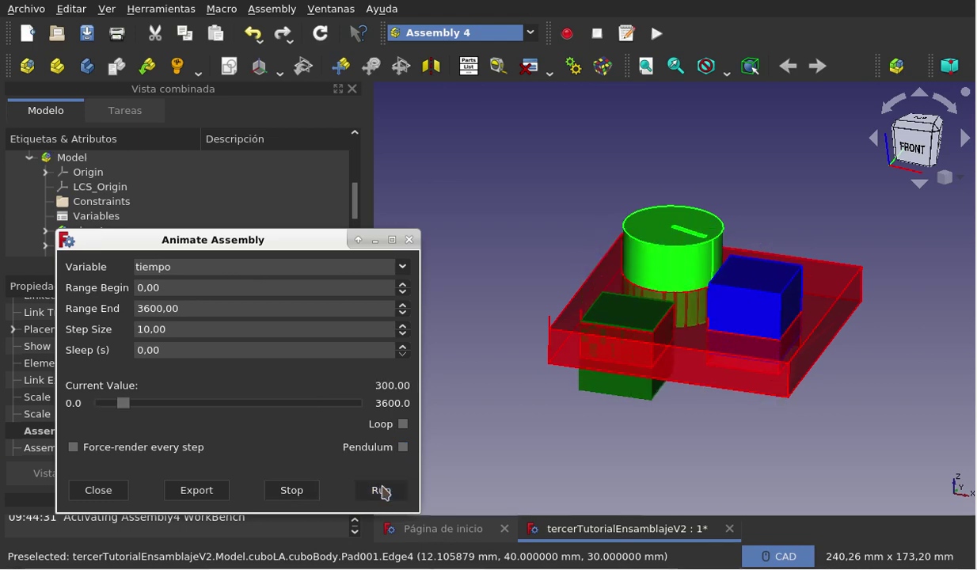